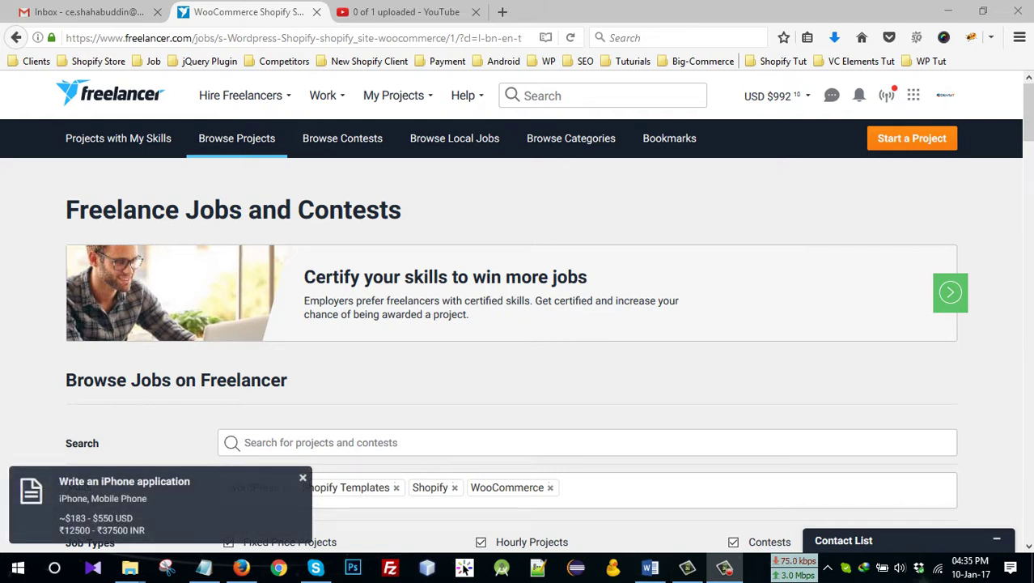
# - Open the in-progress project "Need to covert logo to AI" from the employer's project list
pyautogui.moveTo(393, 95)
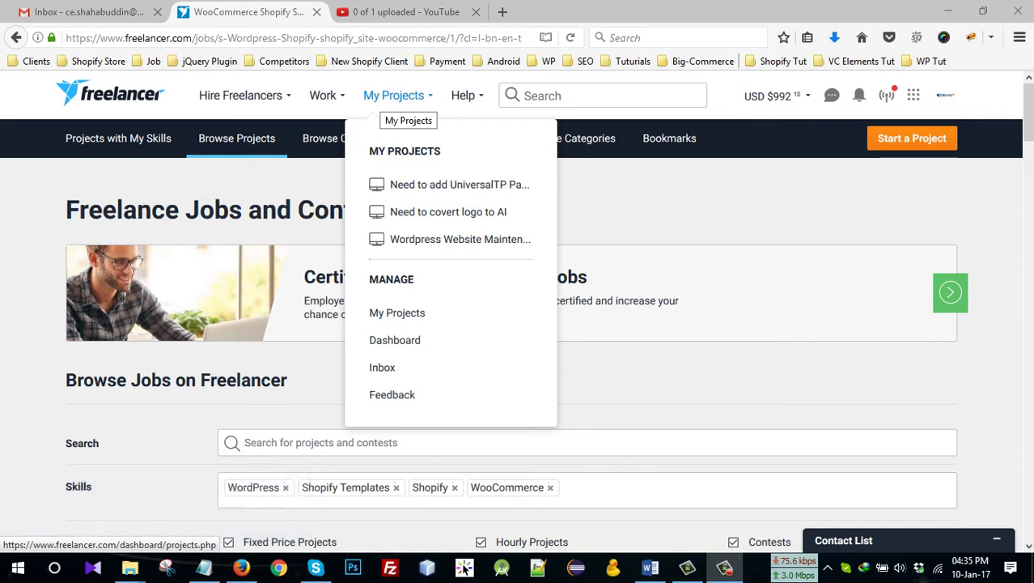
pyautogui.click(405, 101)
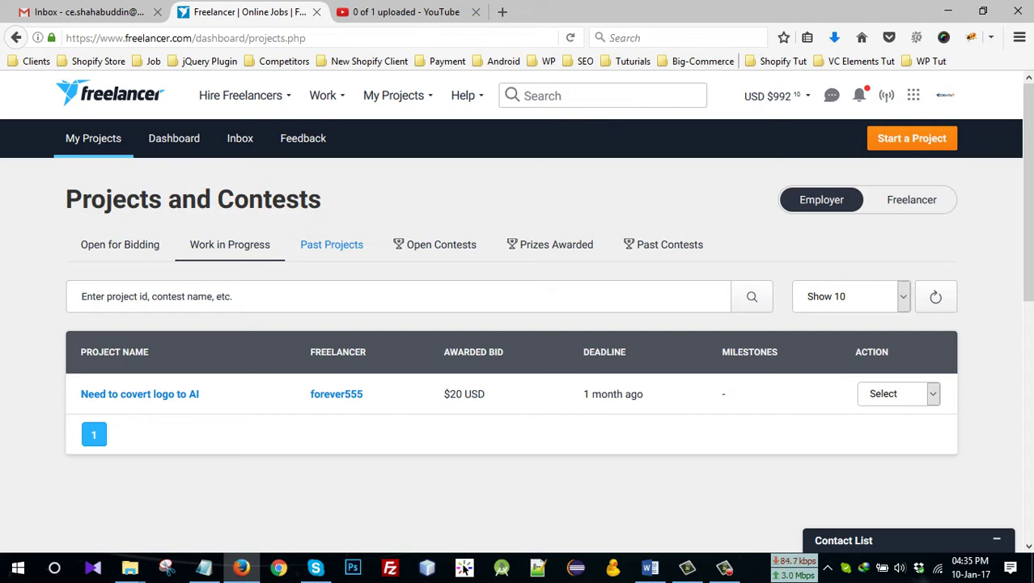
pyautogui.click(332, 245)
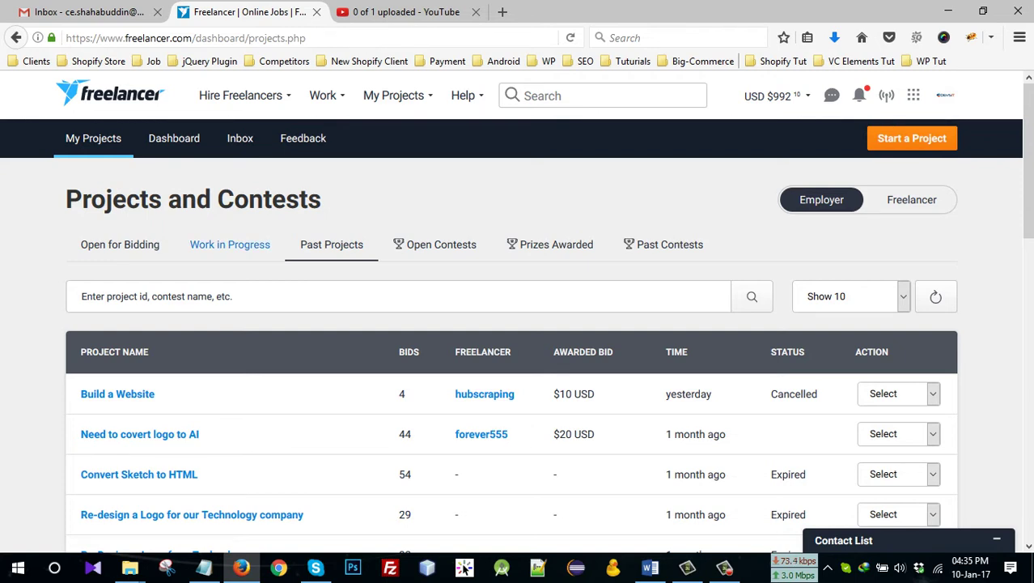
pyautogui.click(230, 245)
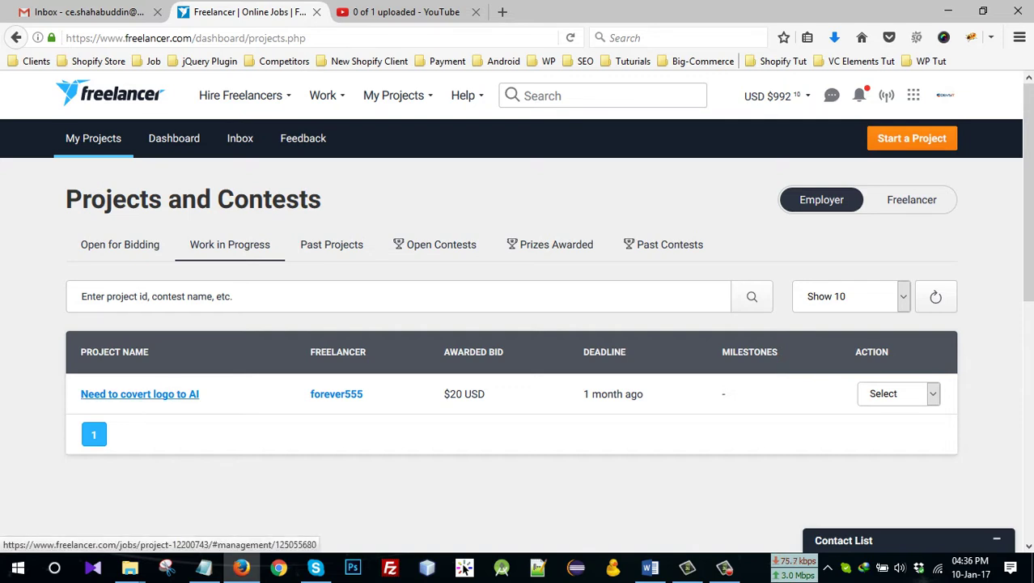
pyautogui.click(139, 393)
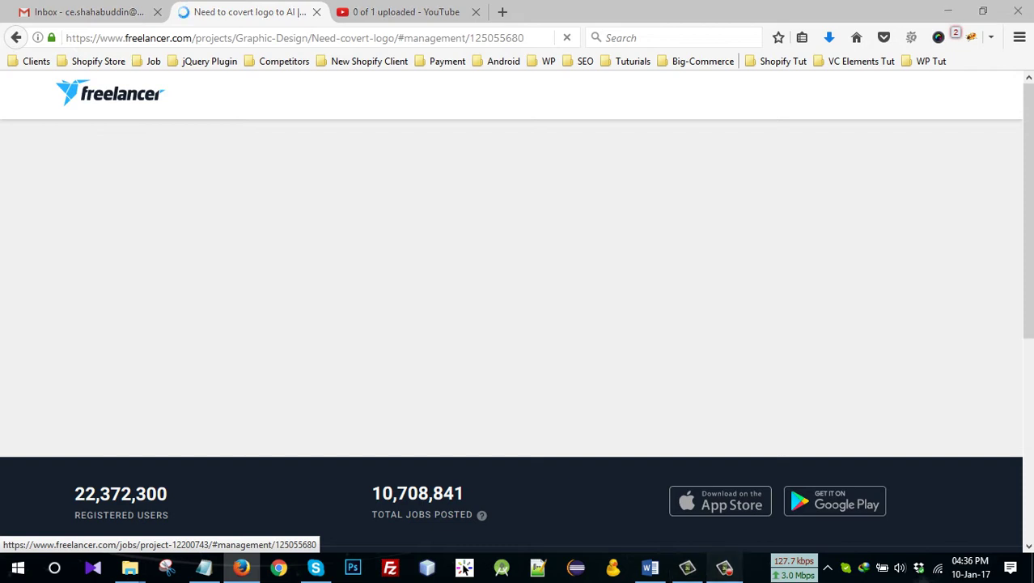
pyautogui.click(724, 568)
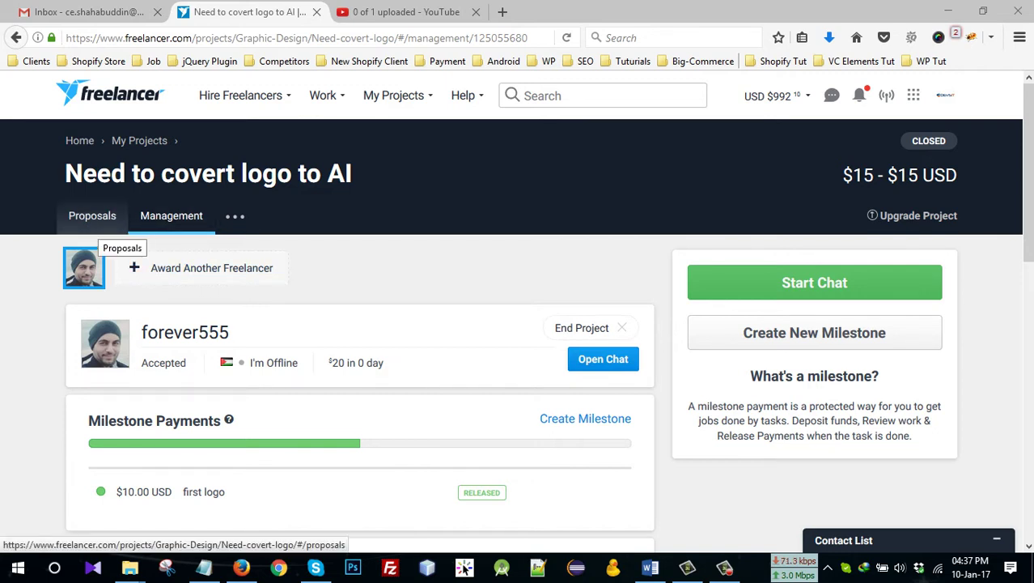
# - Look through the project's proposals and return to its management page
pyautogui.click(93, 219)
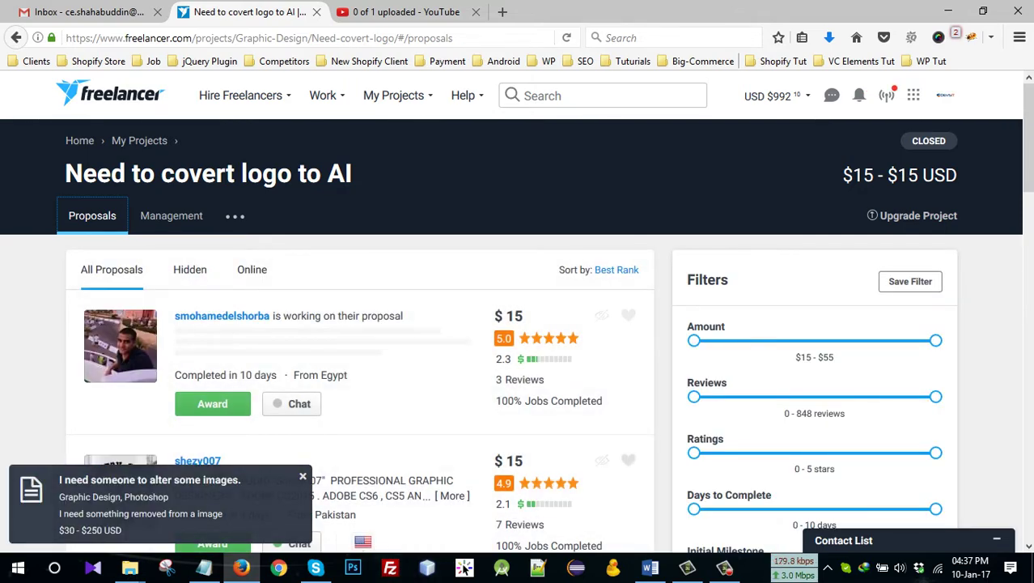
pyautogui.scroll(-3, 518, 324)
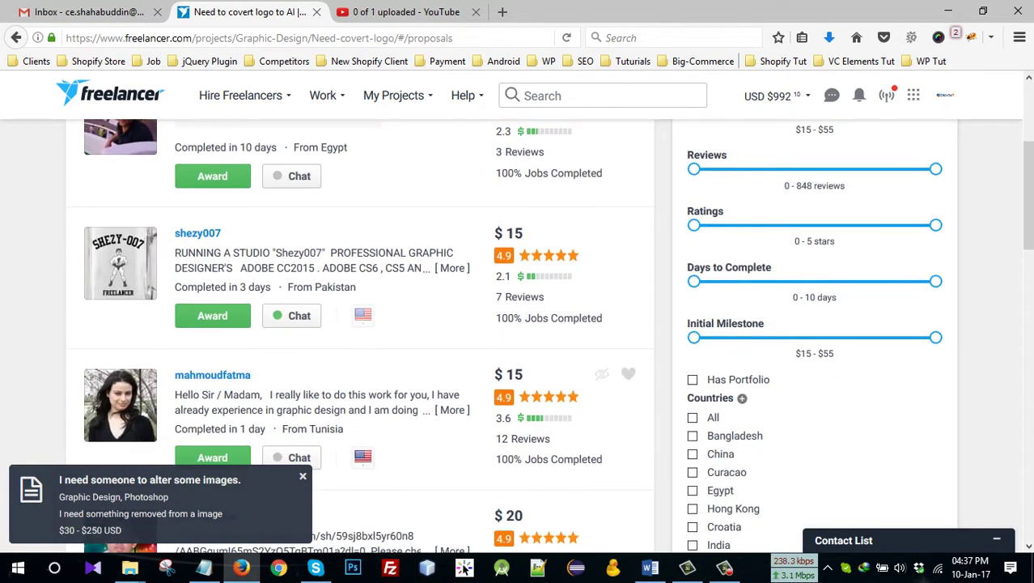
pyautogui.scroll(3, 171, 216)
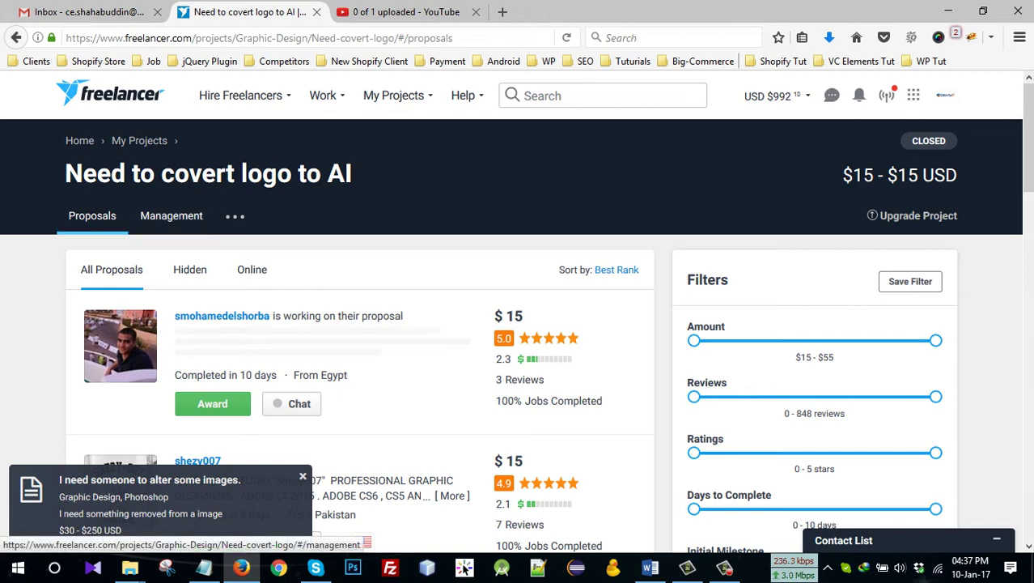
pyautogui.click(172, 215)
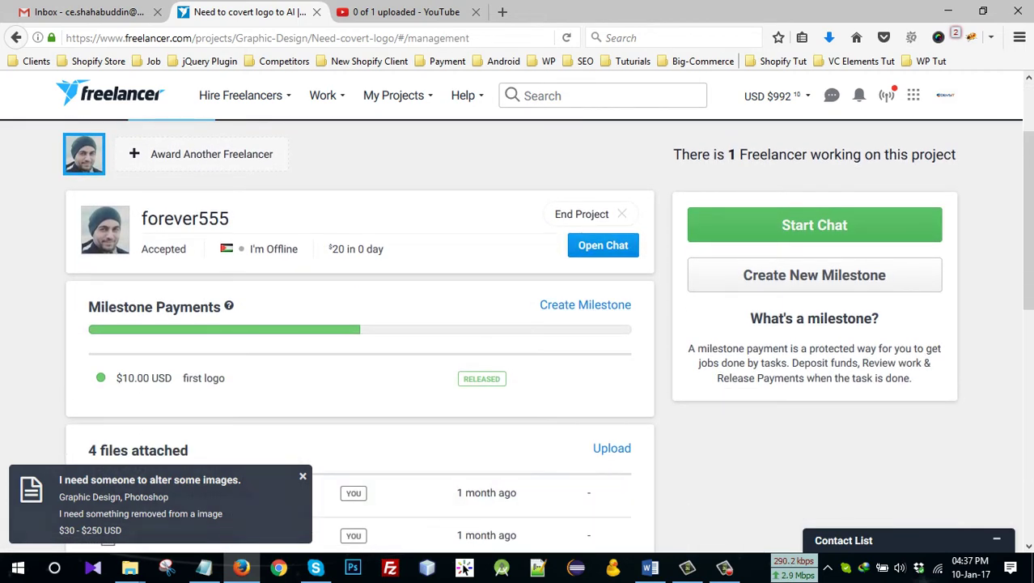
pyautogui.scroll(3, 184, 334)
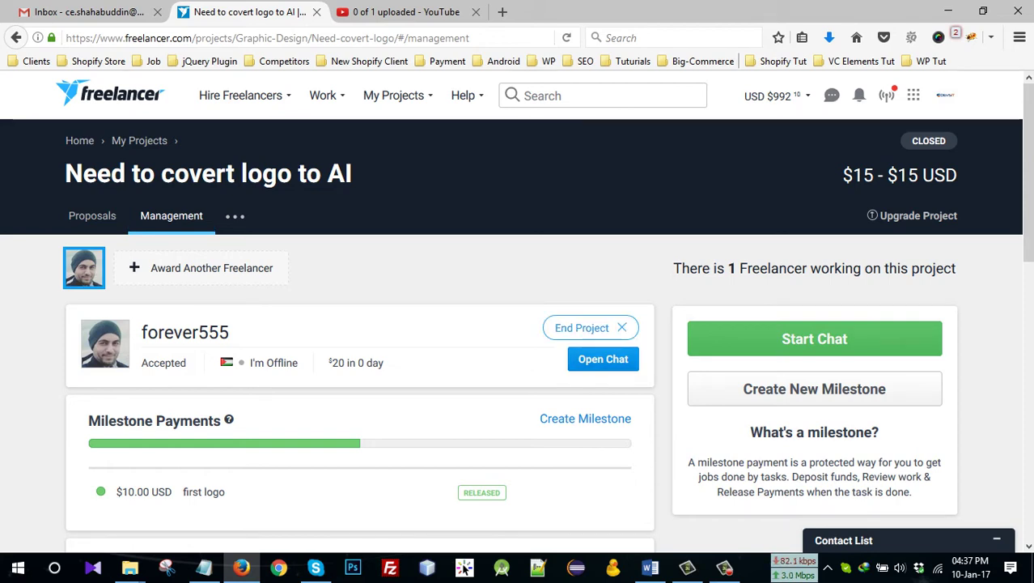
# - End the project early, stating satisfaction that all project requirements have been met
pyautogui.click(582, 328)
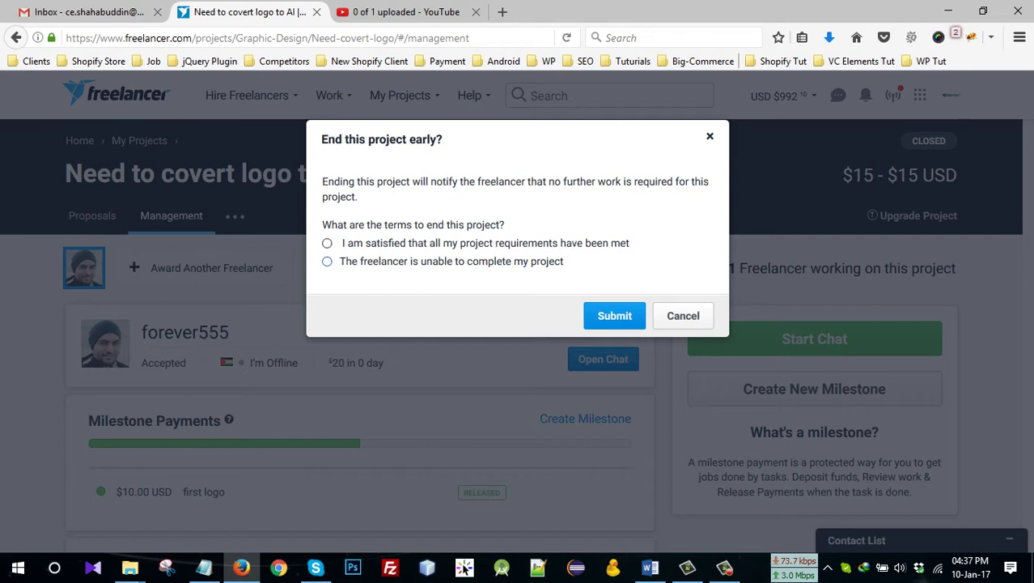
pyautogui.click(327, 243)
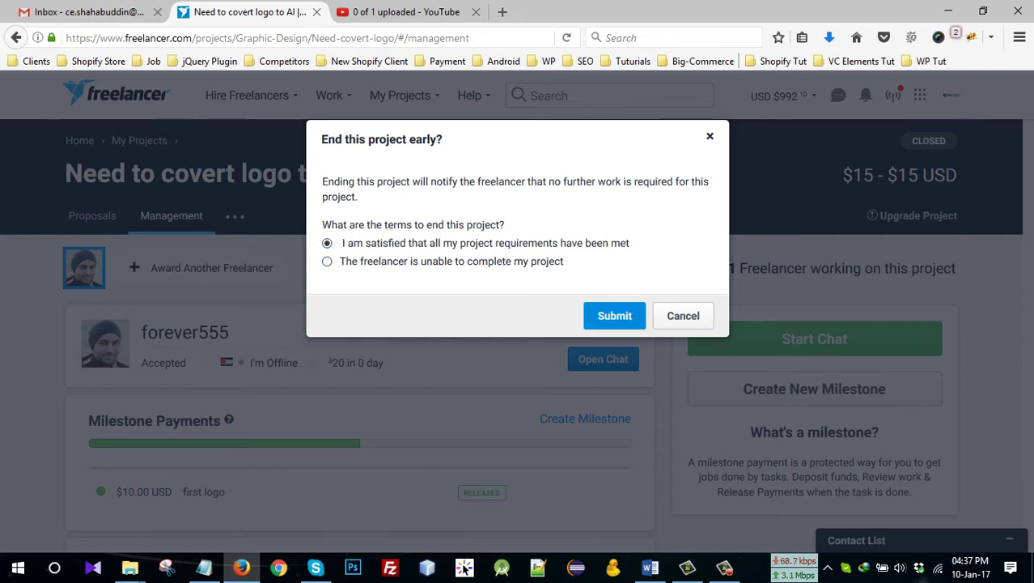
pyautogui.click(614, 316)
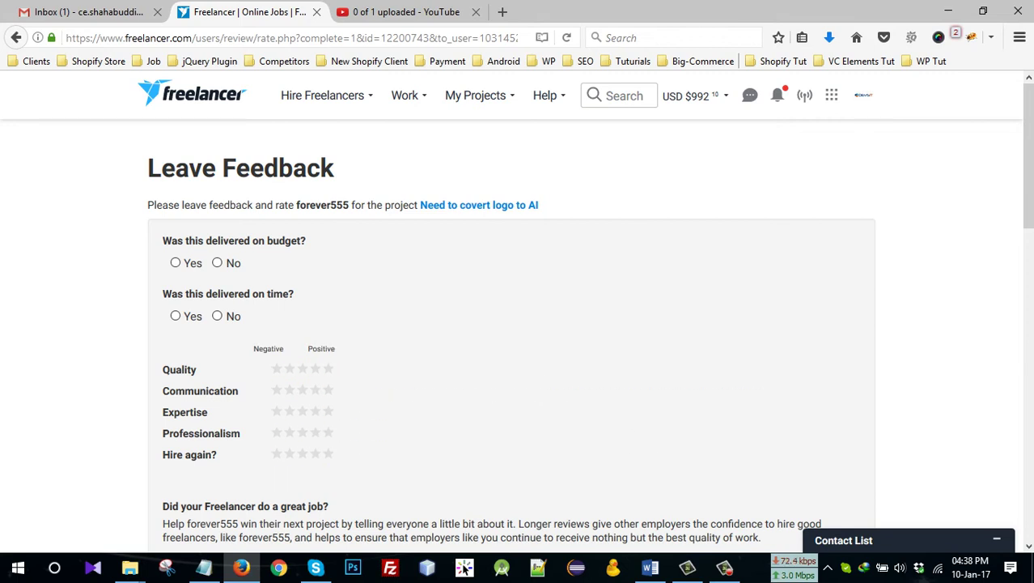
# - Leave the feedback form and bring up the employer's past projects list
pyautogui.moveTo(724, 567)
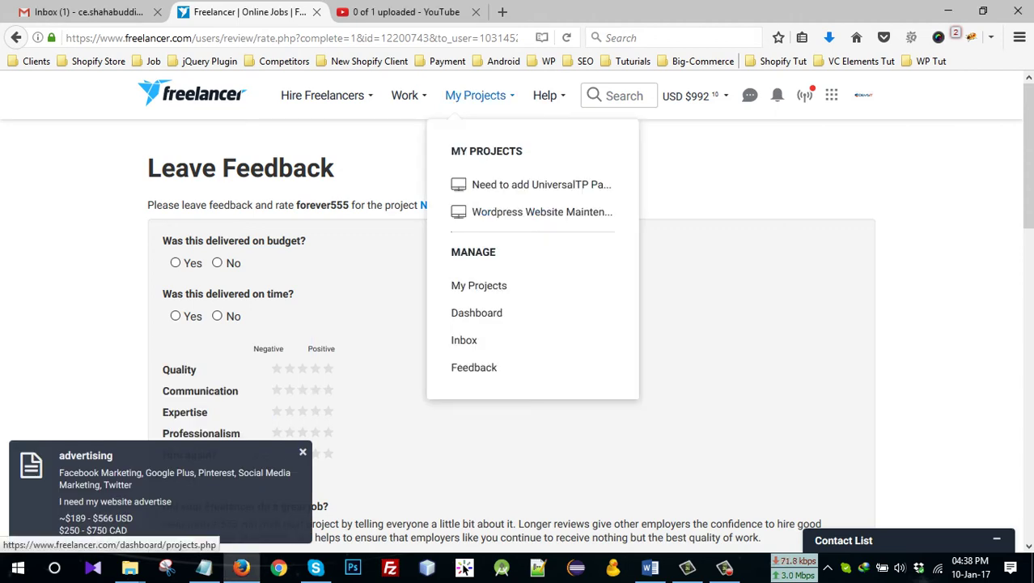
pyautogui.click(478, 97)
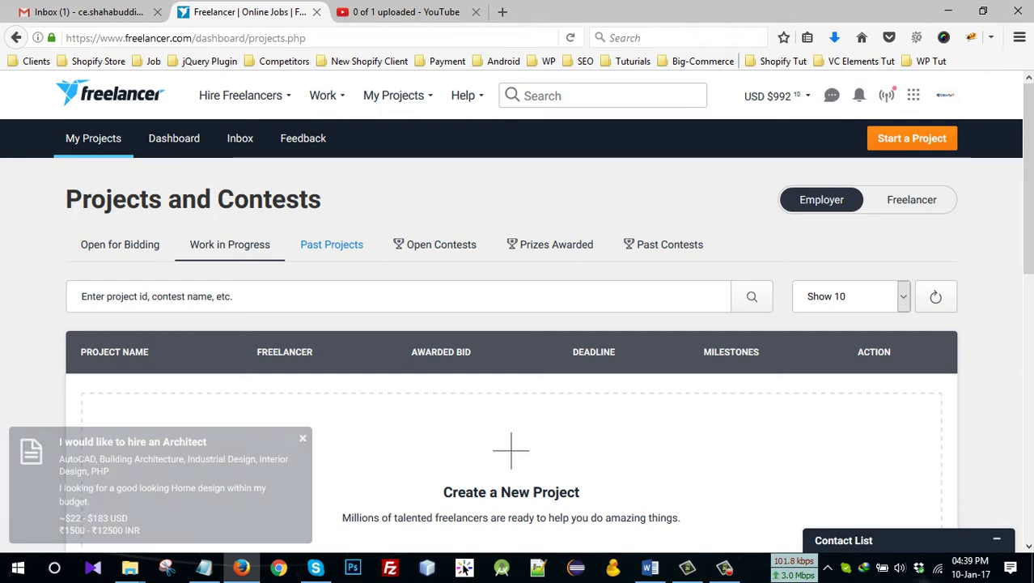
pyautogui.scroll(-3, 518, 324)
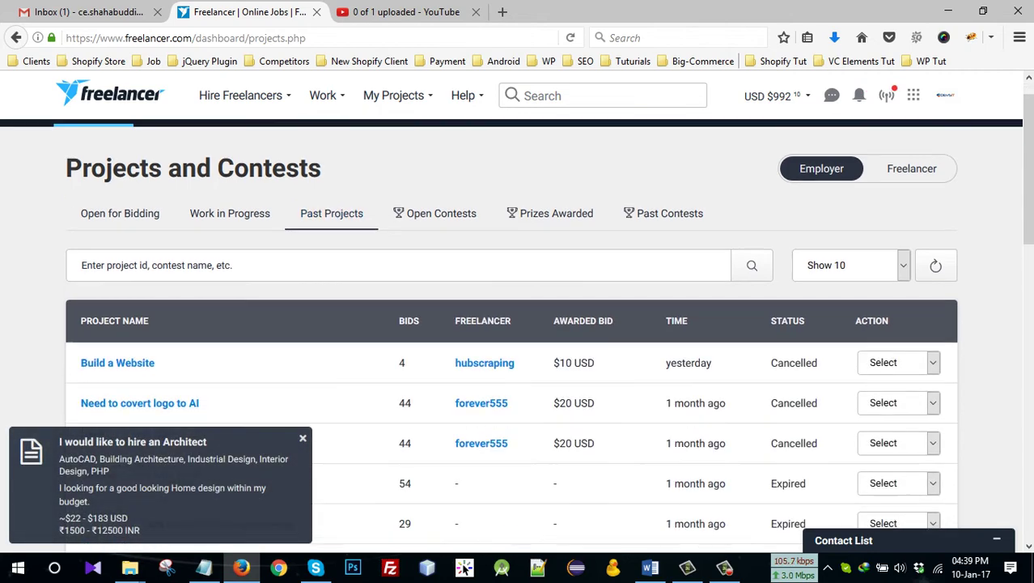
pyautogui.scroll(3, 518, 323)
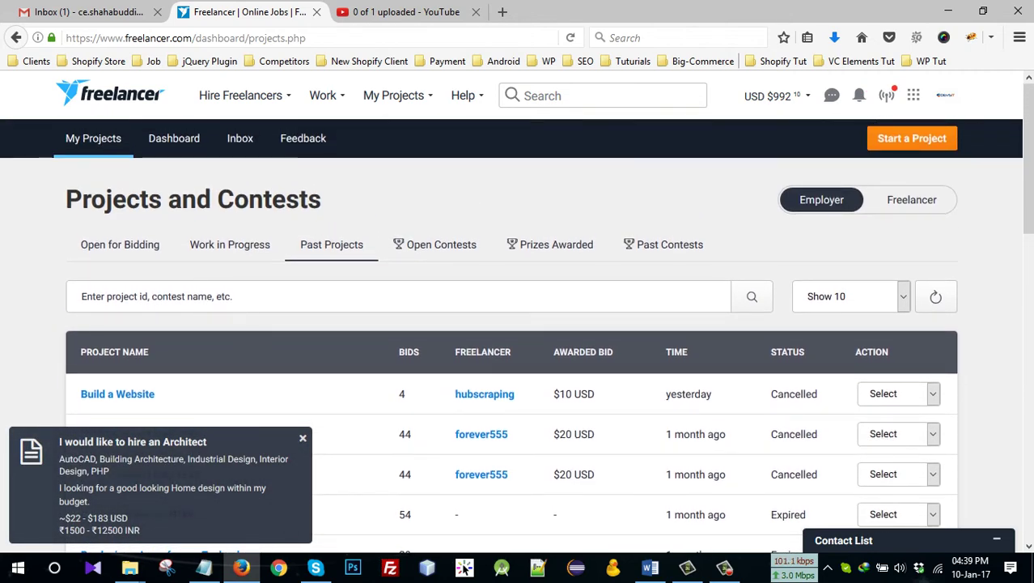
pyautogui.scroll(-2, 518, 324)
pyautogui.scroll(-4, 518, 324)
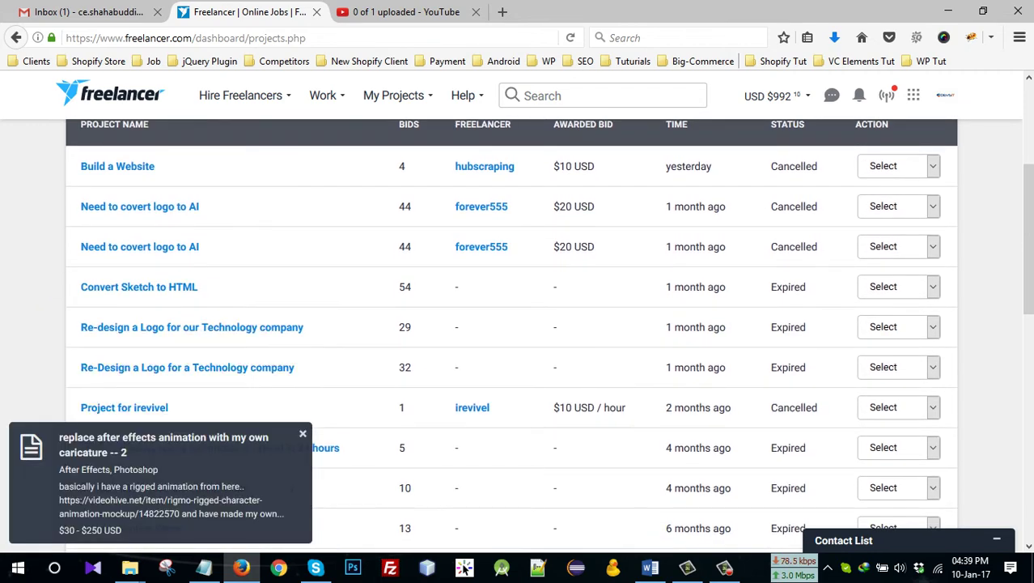
# - Open both "Need to covert logo to AI" entries from the past projects in separate new tabs
pyautogui.rightClick(126, 208)
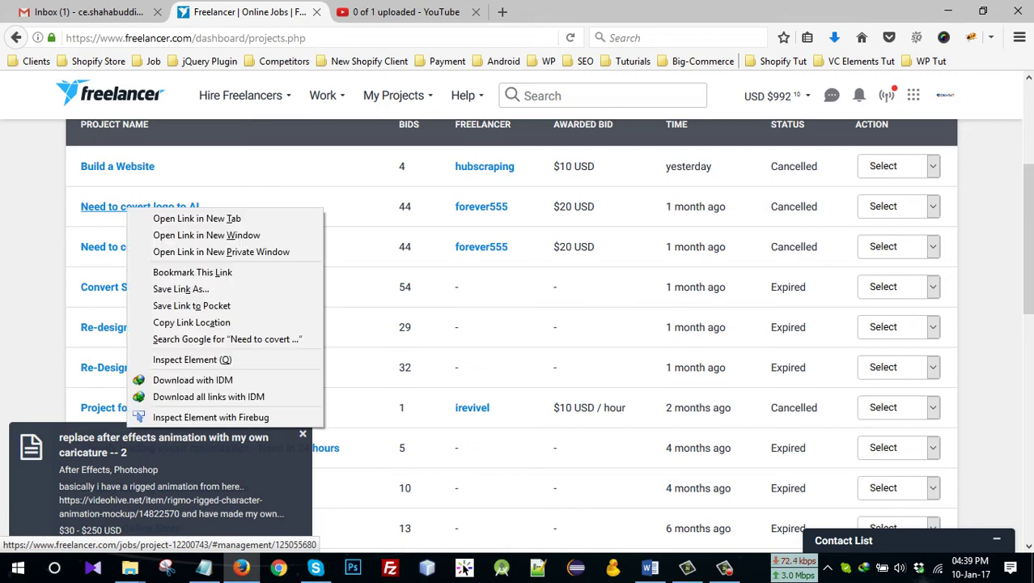
pyautogui.click(162, 216)
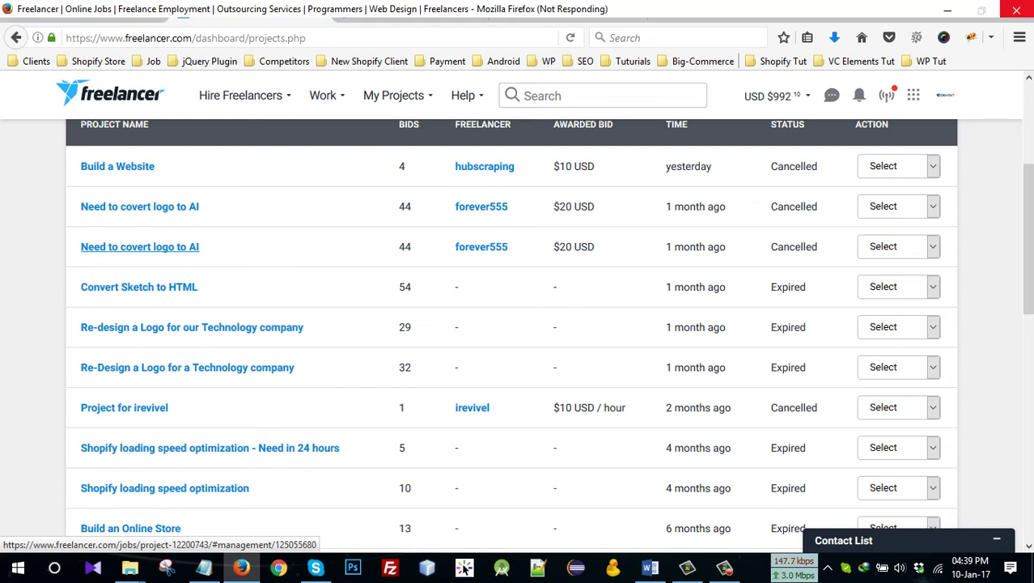
pyautogui.rightClick(136, 247)
pyautogui.click(206, 257)
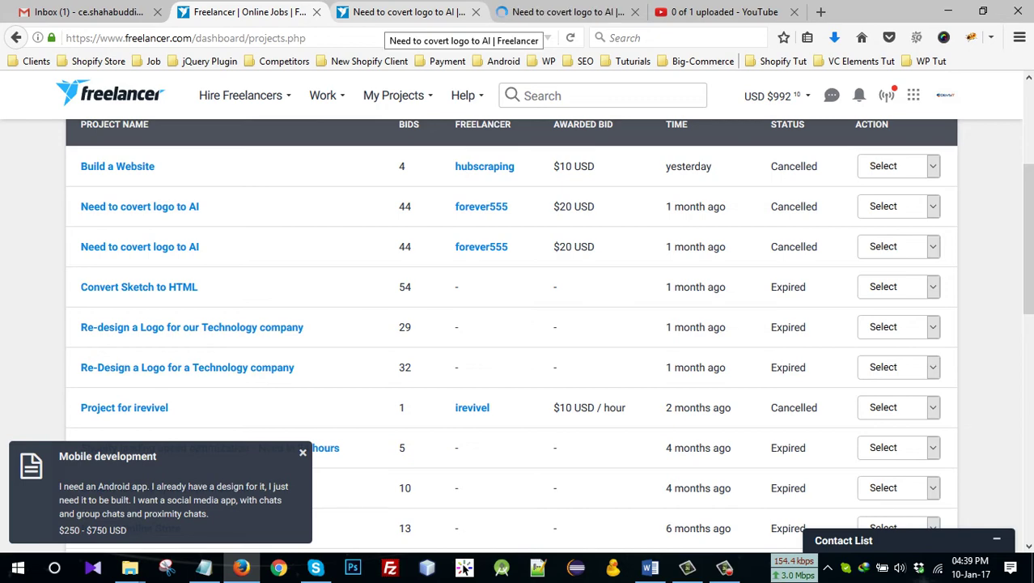
# - Examine the completion status, milestone payments and attached files on the two opened project pages
pyautogui.click(397, 13)
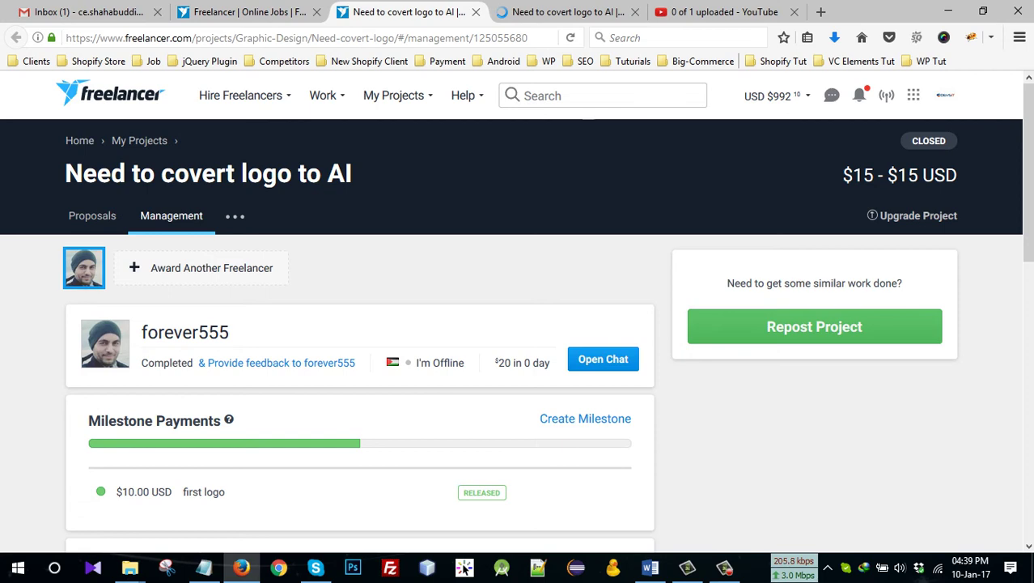
pyautogui.scroll(-3, 518, 324)
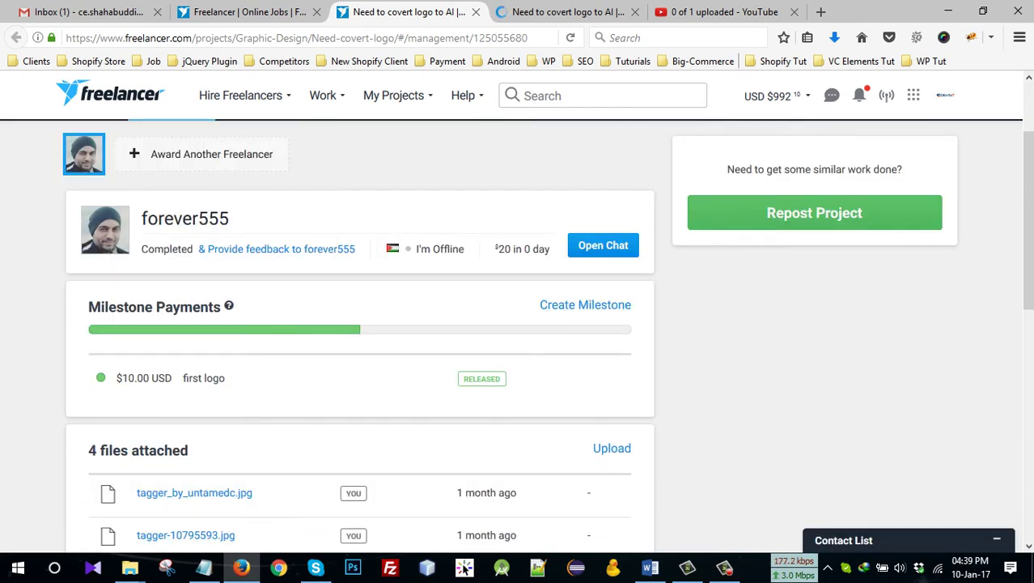
pyautogui.scroll(-3, 518, 323)
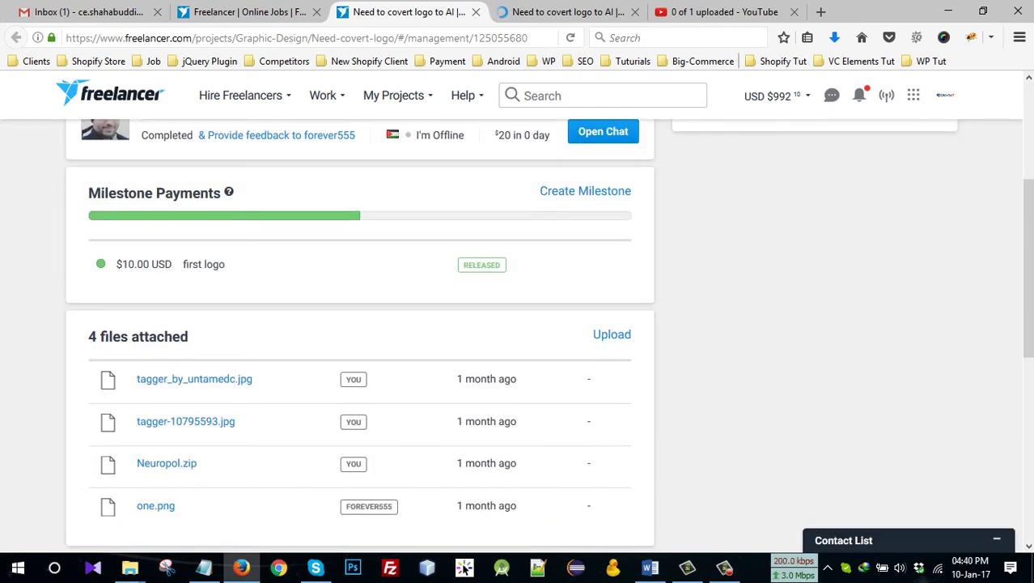
pyautogui.scroll(-3, 518, 324)
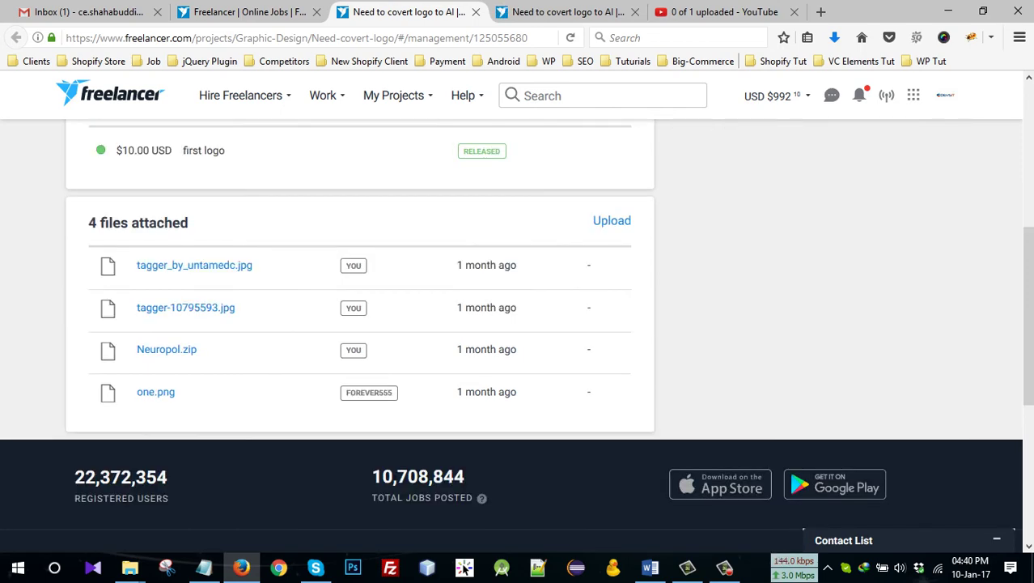
pyautogui.scroll(5, 518, 324)
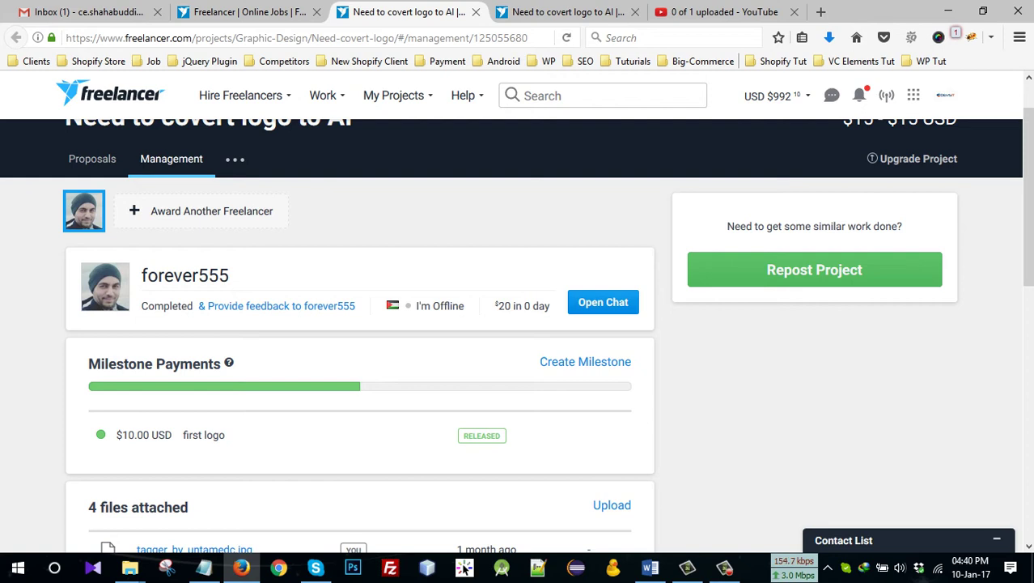
pyautogui.hotkey('ctrl', 'Tab')
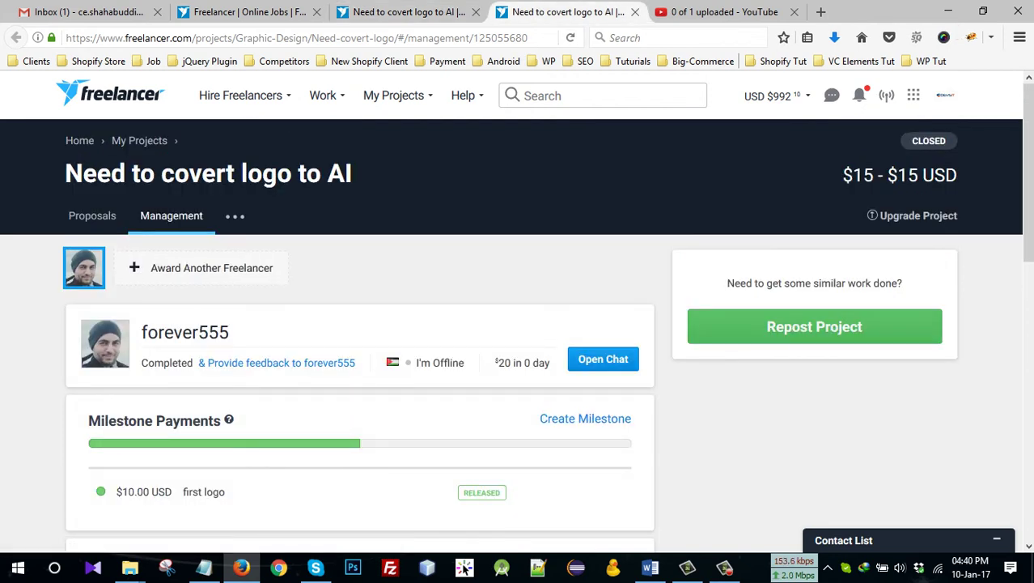
pyautogui.hotkey('ctrl', 'shift', 'Tab')
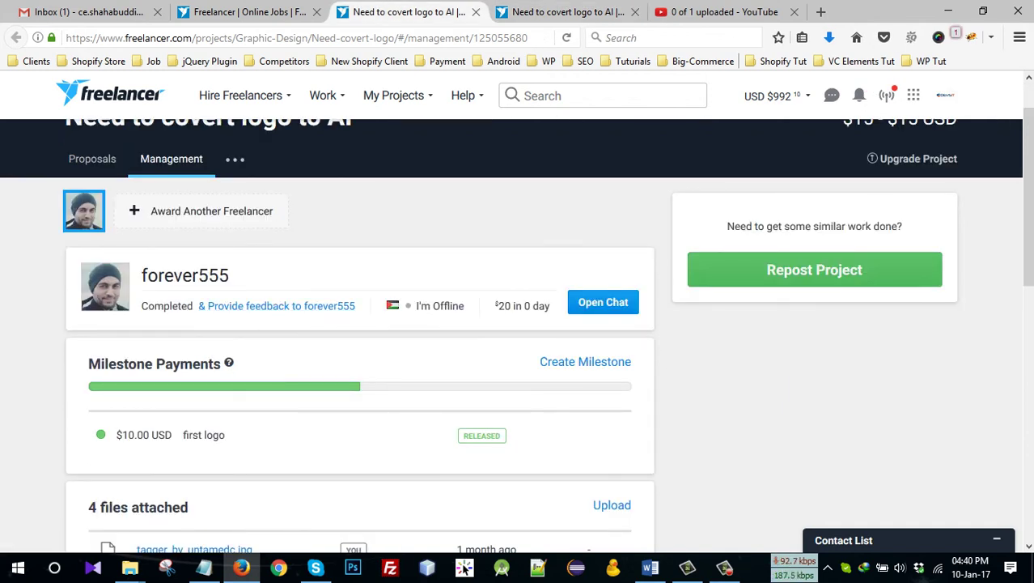
pyautogui.moveTo(141, 306); pyautogui.dragTo(189, 306)
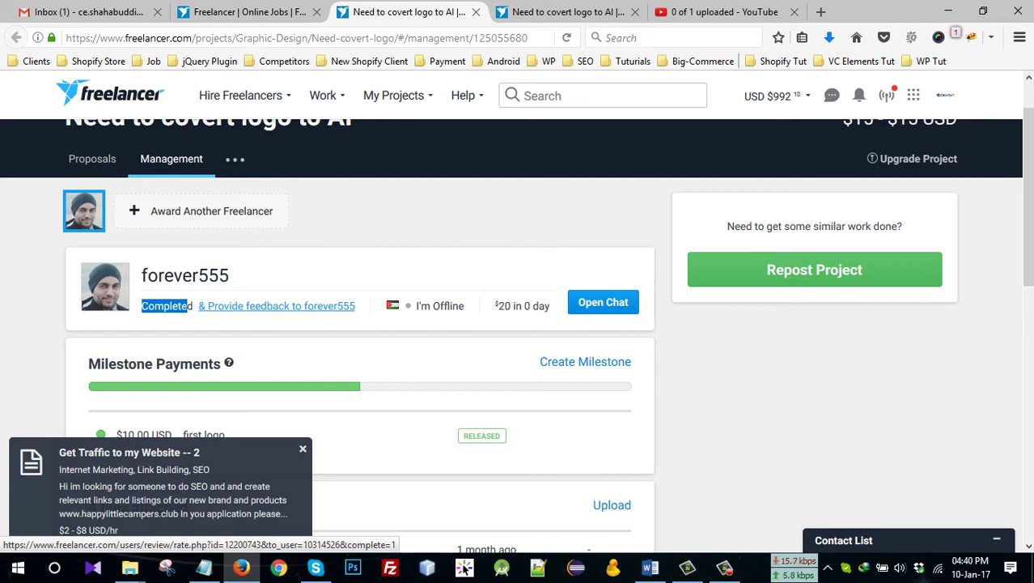
# - Open the feedback form for the completed project's freelancer and answer Yes to delivered on budget and delivered on time
pyautogui.click(275, 306)
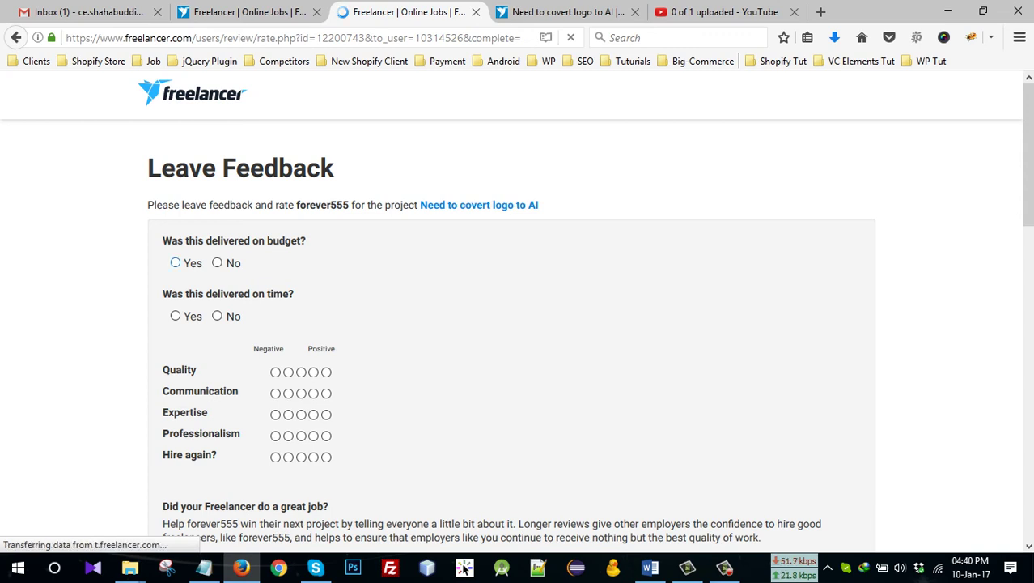
pyautogui.click(174, 262)
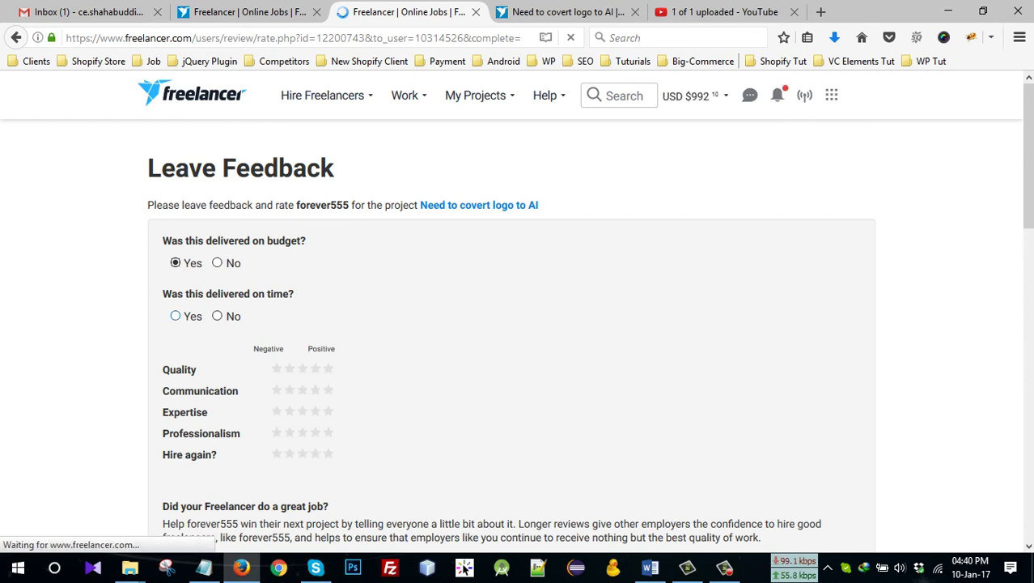
pyautogui.click(175, 316)
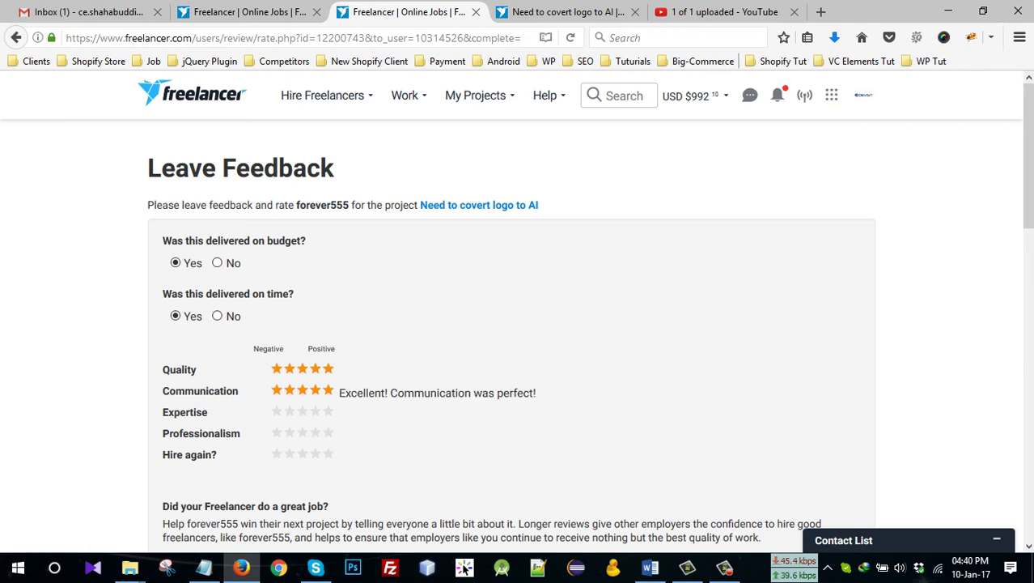
# - Rate the freelancer five stars for Quality, Communication, Expertise, Professionalism and Hire again
pyautogui.click(328, 411)
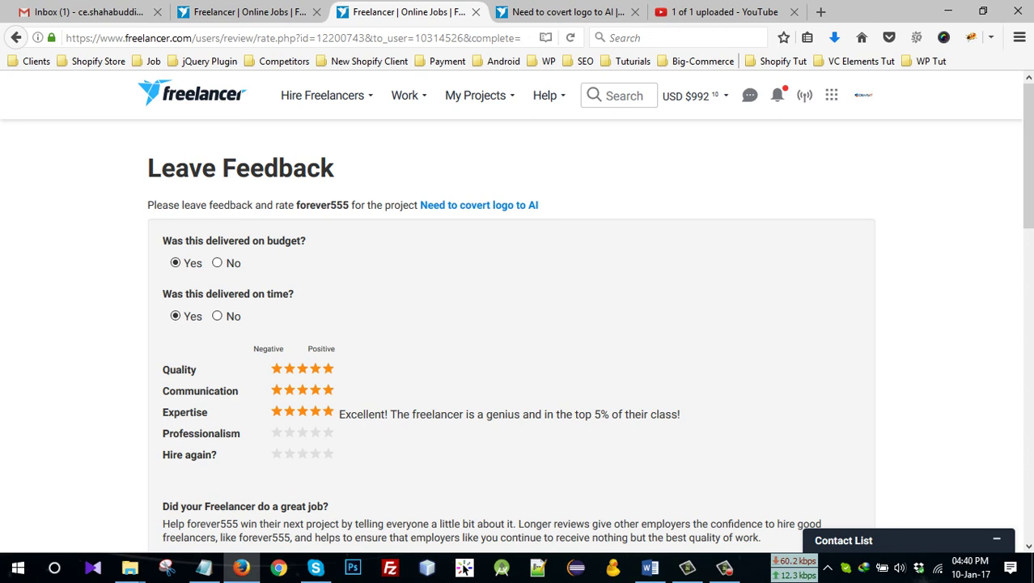
pyautogui.click(328, 433)
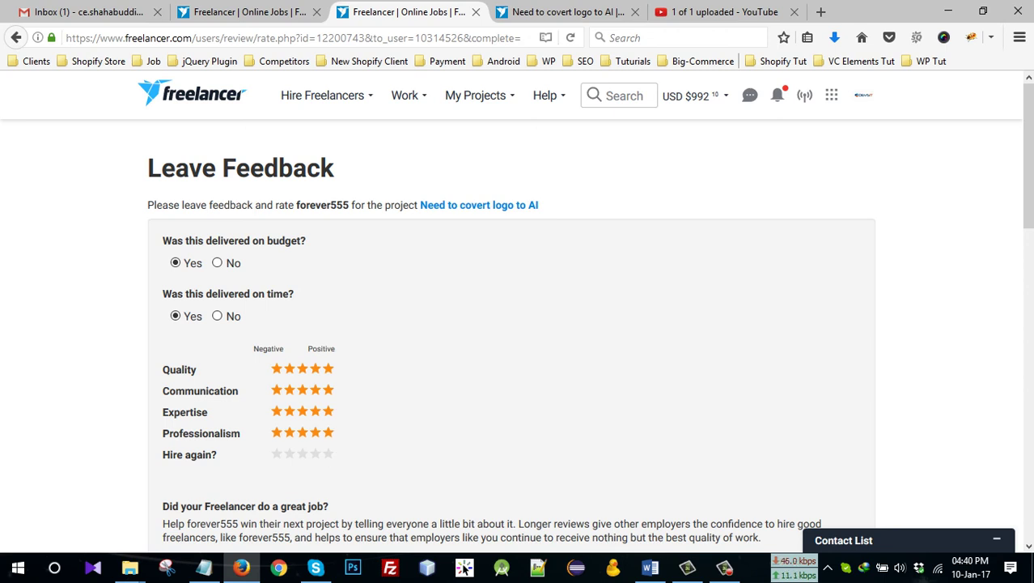
pyautogui.click(328, 454)
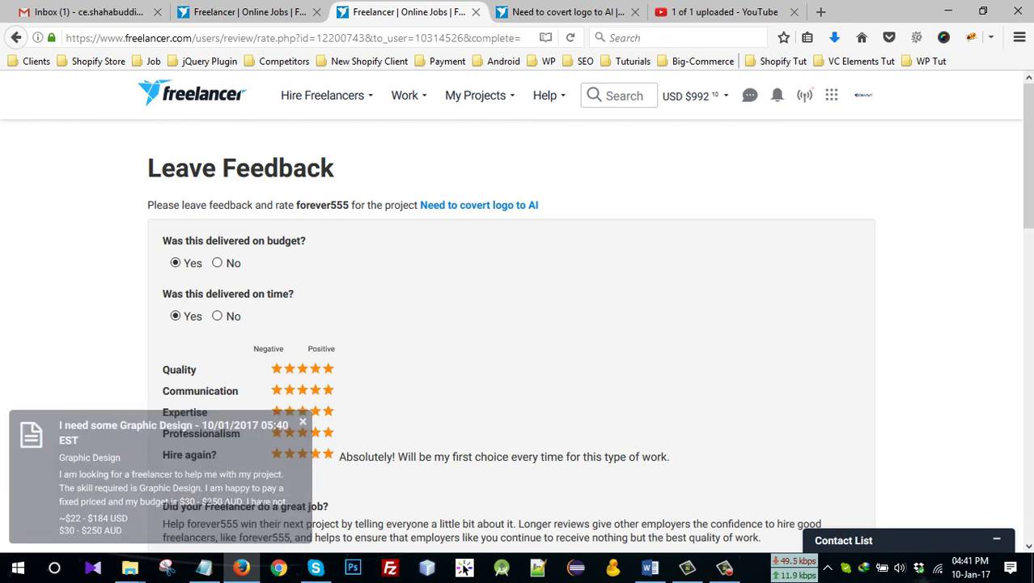
# - Write the public feedback comment "Awesome graphic designer.Will hire again/" for the freelancer
pyautogui.scroll(-5, 518, 324)
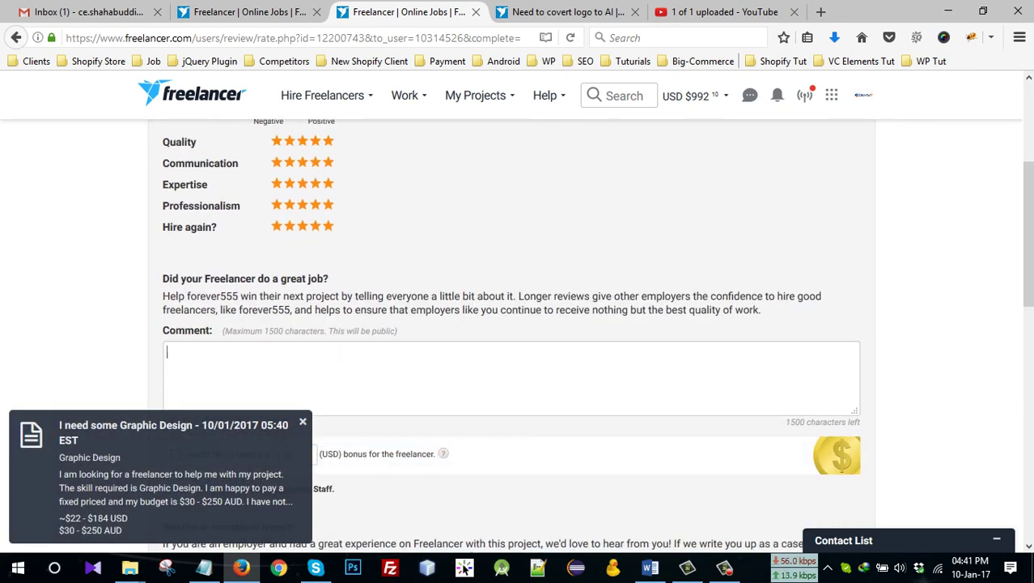
pyautogui.click(429, 356)
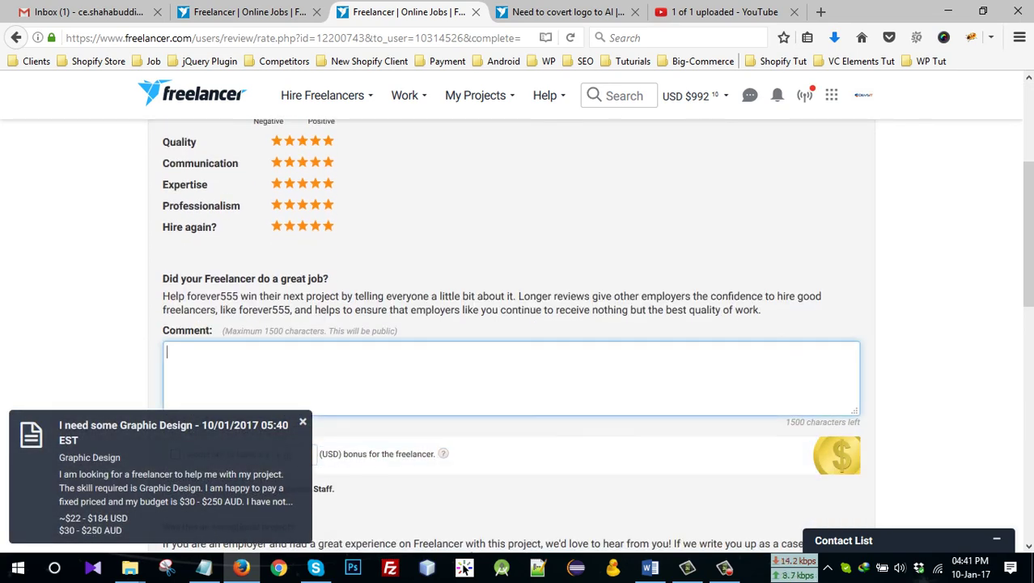
pyautogui.write('Awesome gra')
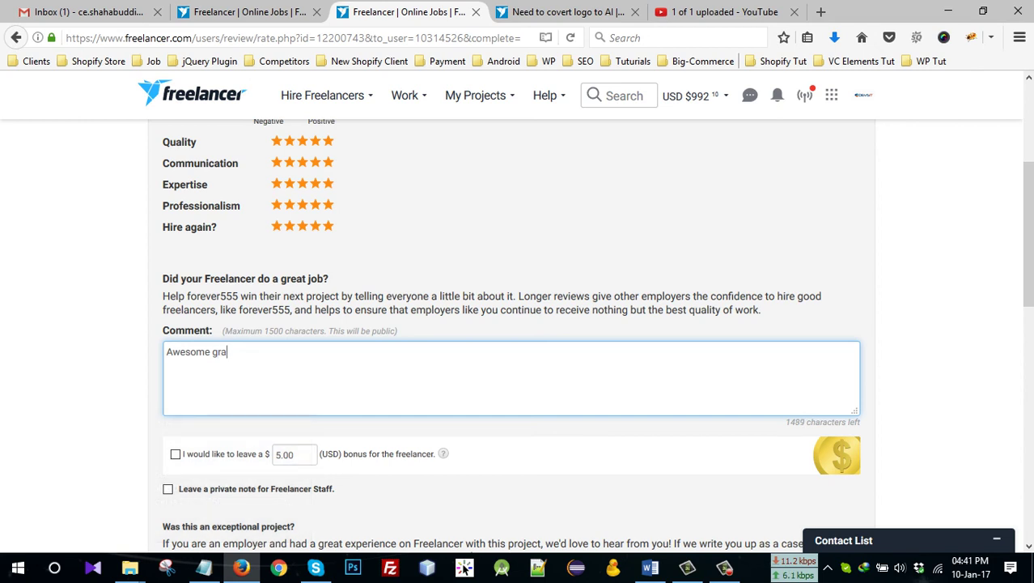
pyautogui.write('phic de')
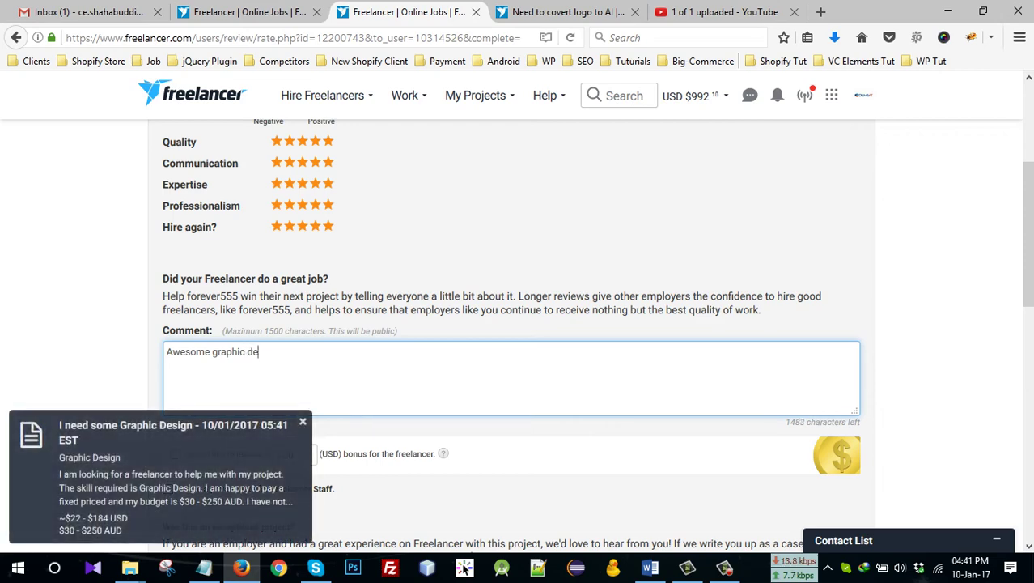
pyautogui.write('sign')
pyautogui.press('BackSpace')
pyautogui.write('er.Wi')
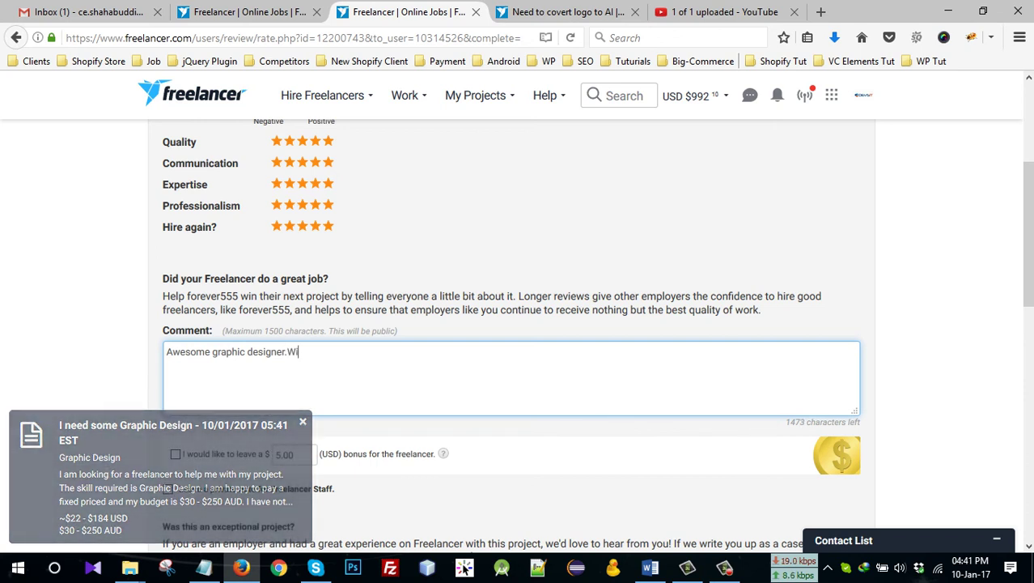
pyautogui.write('ll hir')
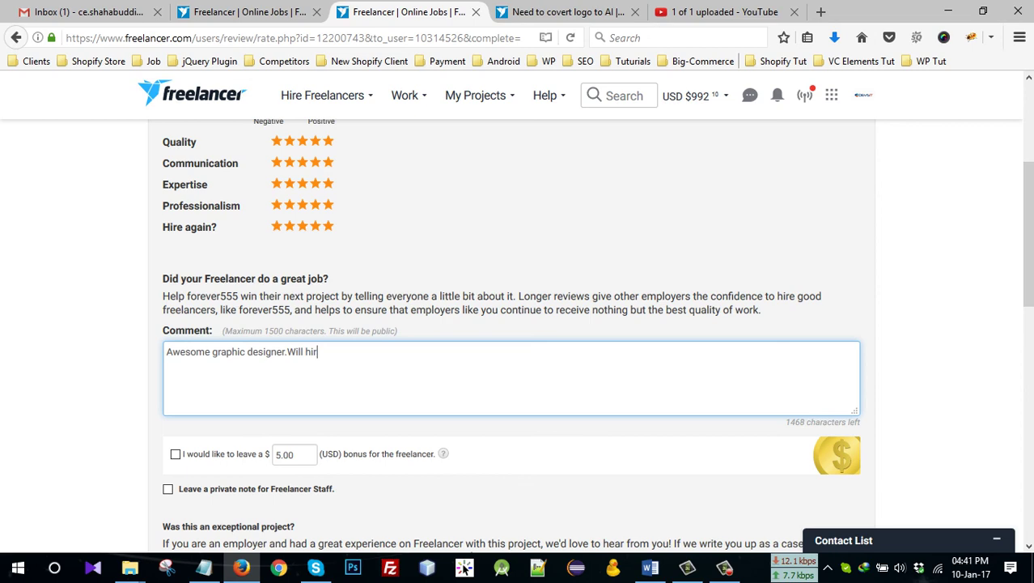
pyautogui.write('e again/')
# - Submit the completed feedback without adding a bonus or a private note for Freelancer Staff
pyautogui.scroll(-3, 511, 323)
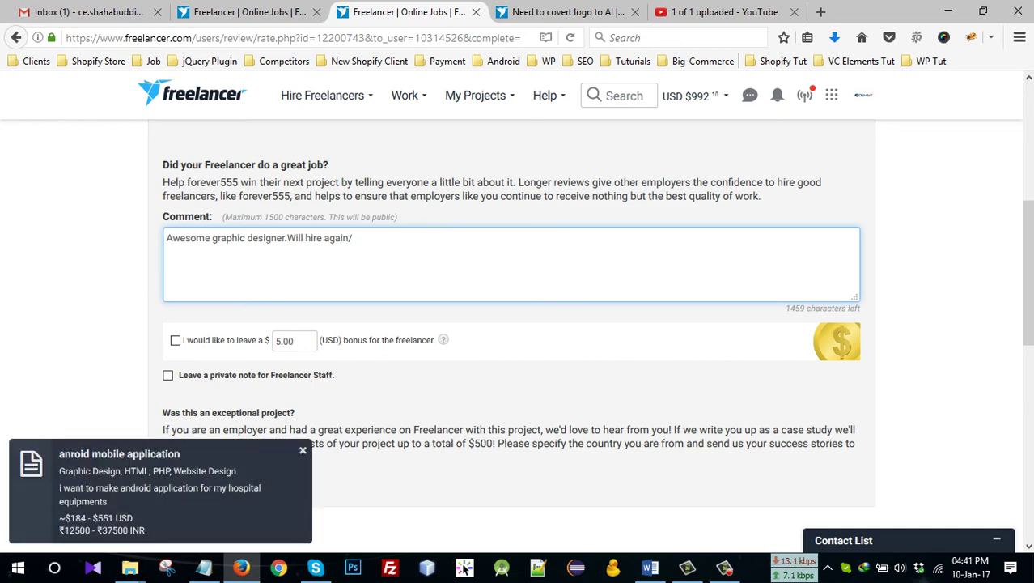
pyautogui.scroll(-5, 518, 323)
pyautogui.click(195, 253)
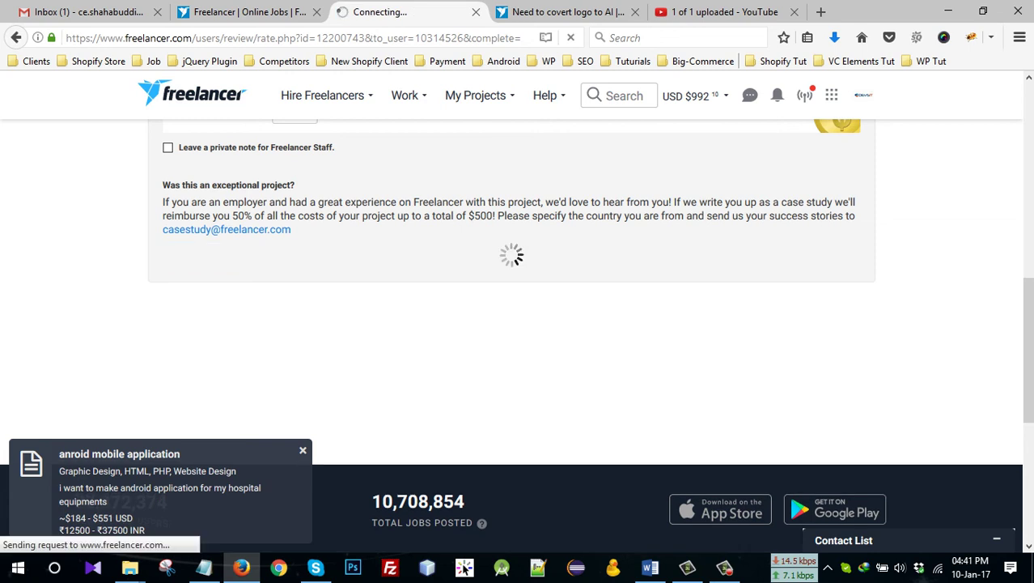